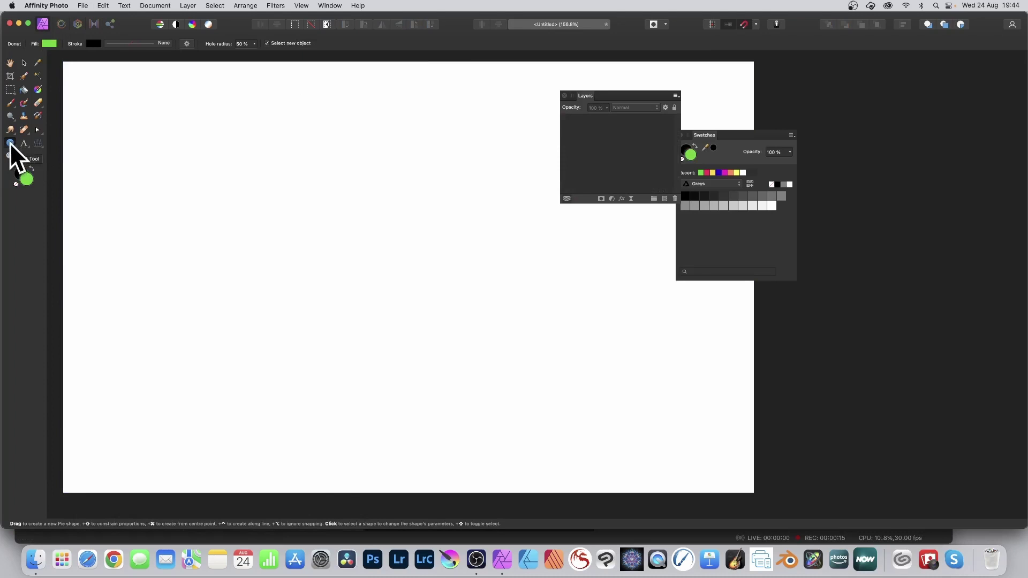
- Draw a large green donut across the blank canvas with the Donut Tool
{"action": "left_click", "coordinate": [16, 143]}
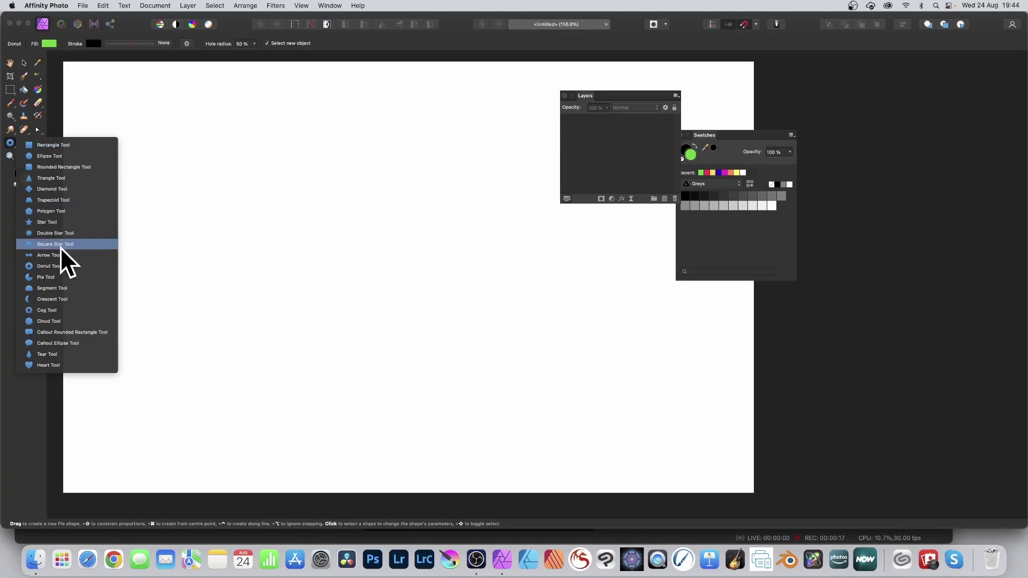
{"action": "left_click", "coordinate": [55, 265]}
{"action": "left_click_drag", "start_coordinate": [144, 95], "coordinate": [535, 385]}
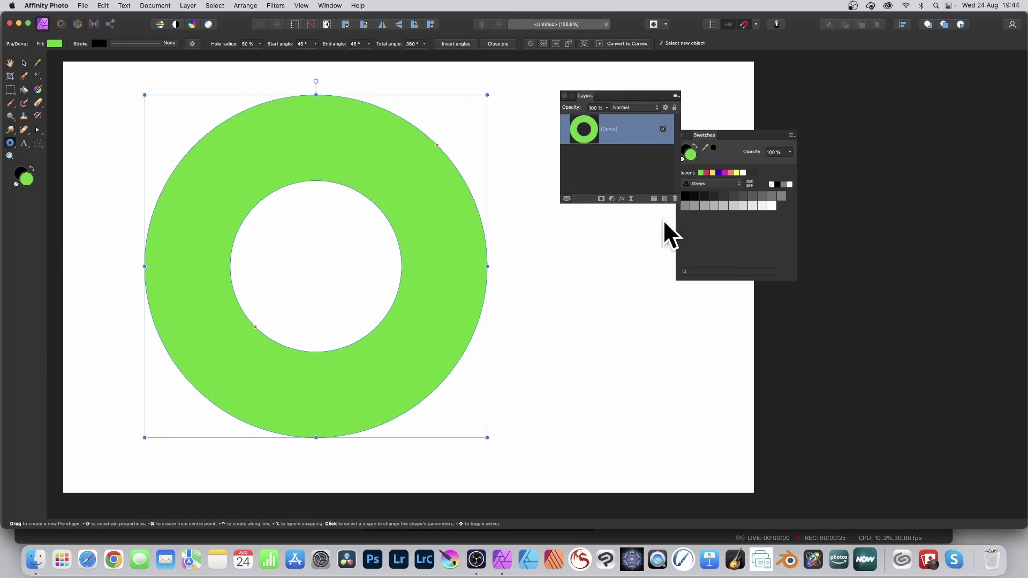
- Give the donut an outer shadow (radius 33 px, offset 43.3 px) and a 19.8 px 3D effect
{"action": "left_click", "coordinate": [622, 199]}
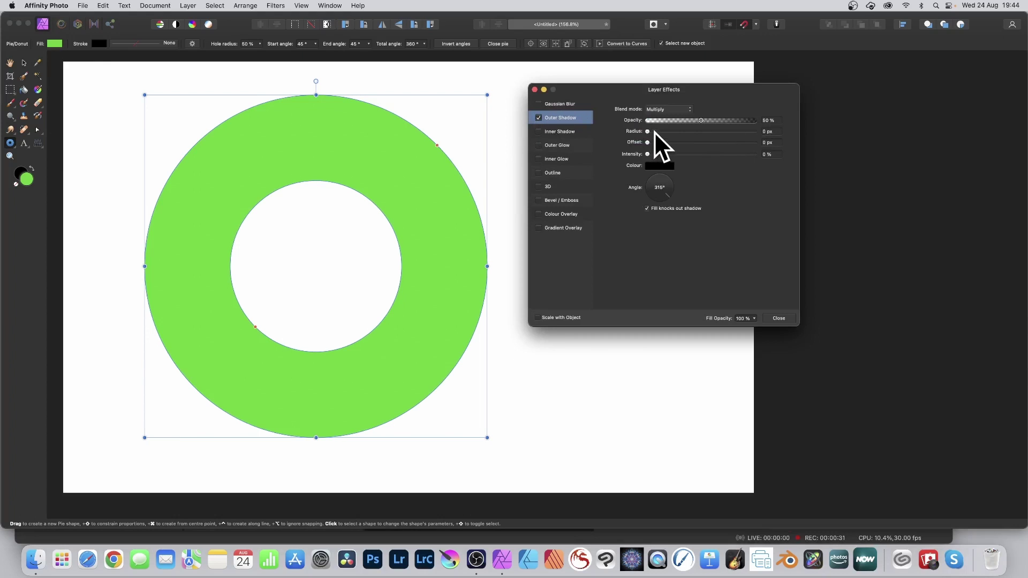
{"action": "left_click_drag", "start_coordinate": [647, 132], "coordinate": [722, 131]}
{"action": "left_click_drag", "start_coordinate": [706, 142], "coordinate": [738, 153]}
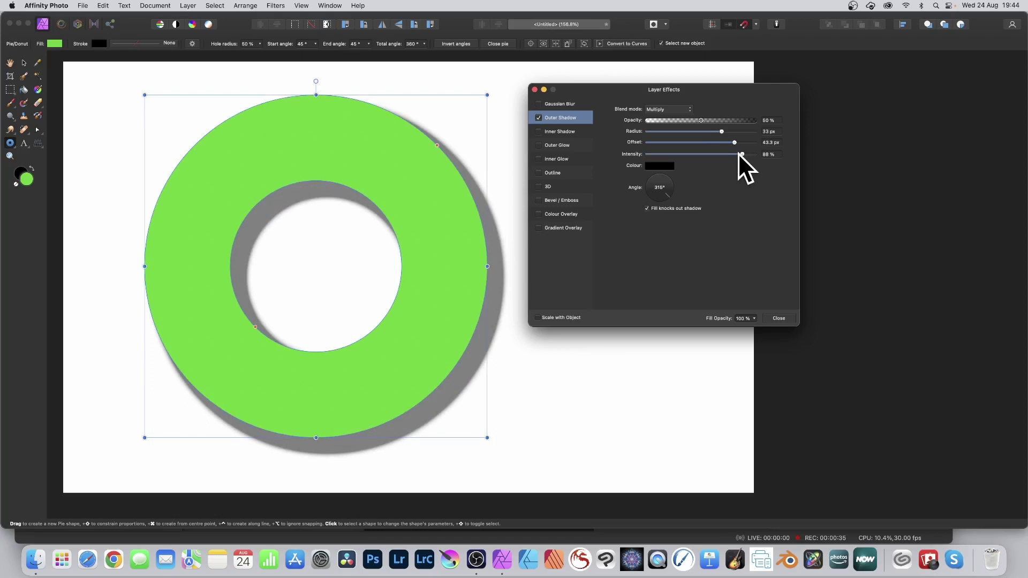
{"action": "left_click", "coordinate": [548, 185]}
{"action": "left_click", "coordinate": [539, 185]}
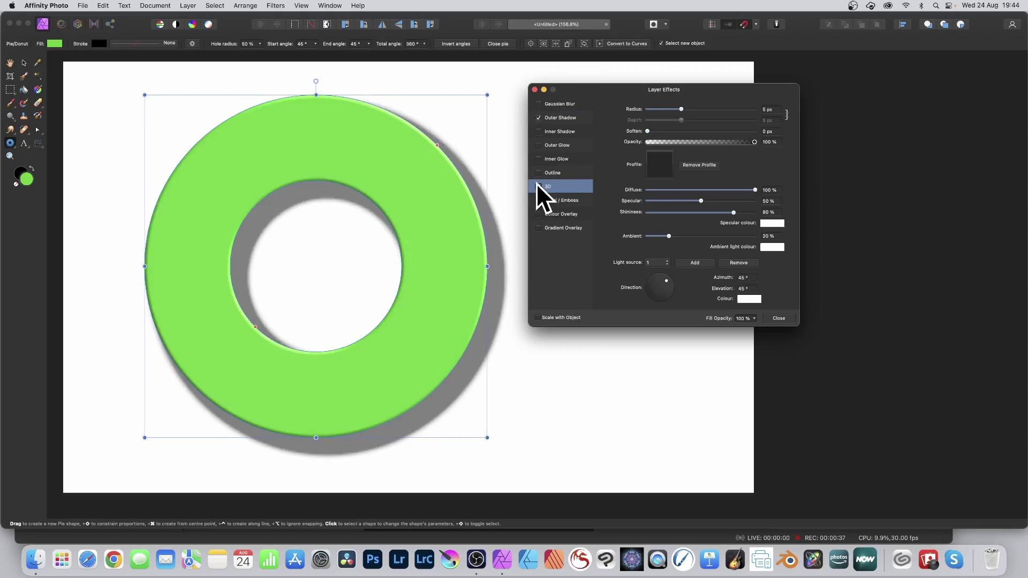
{"action": "left_click_drag", "start_coordinate": [677, 108], "coordinate": [705, 108]}
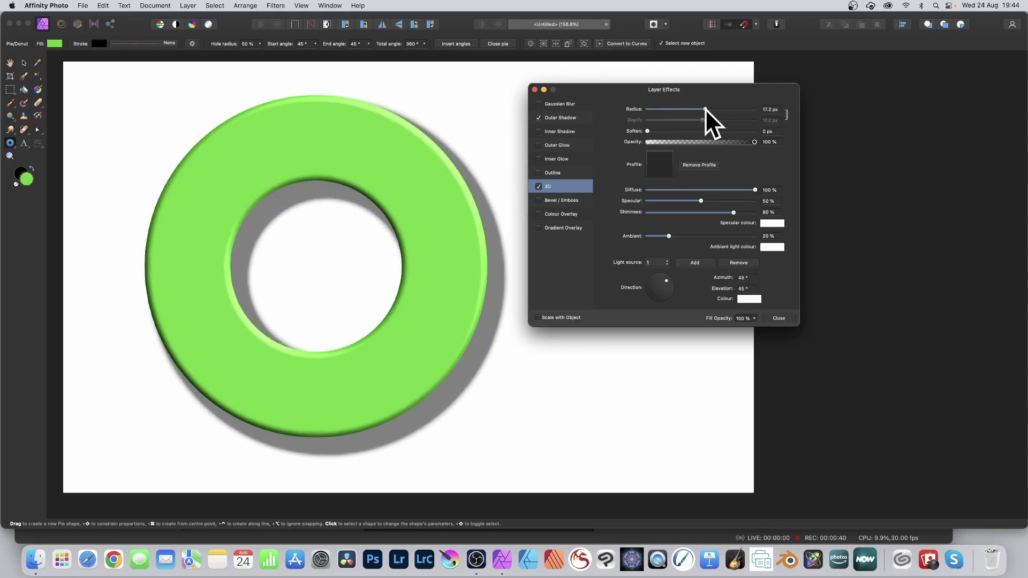
{"action": "left_click", "coordinate": [779, 318]}
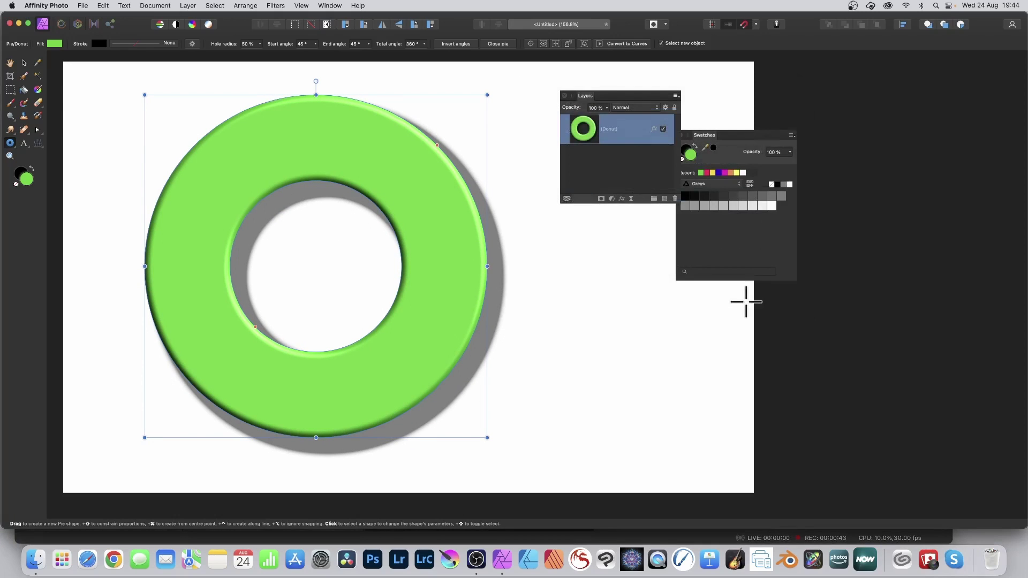
- Make two more copies of the donut with an Alt-drag clone and Cmd+J
{"action": "left_click", "coordinate": [23, 62]}
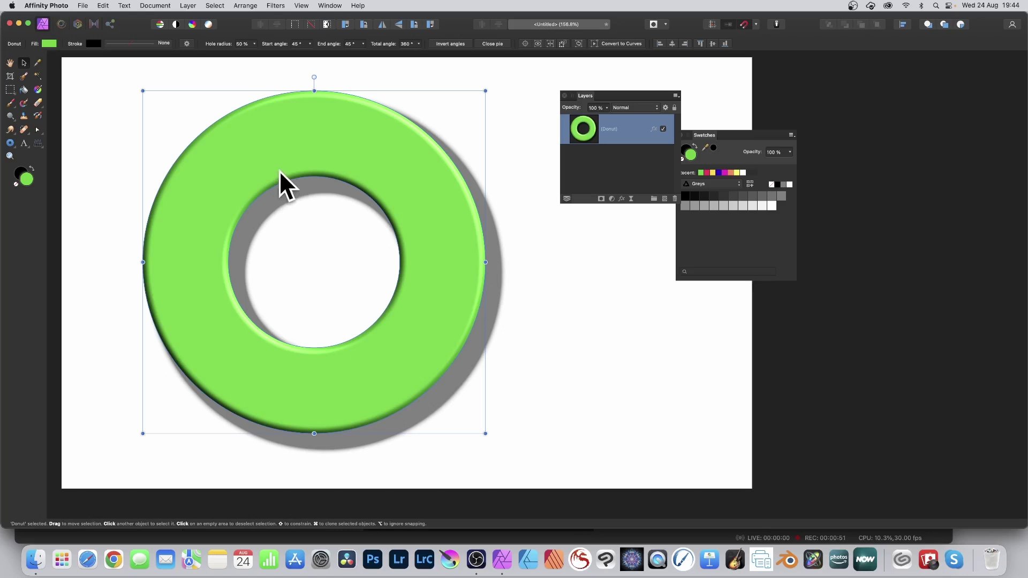
{"action": "left_click_drag", "start_coordinate": [279, 171], "coordinate": [231, 149]}
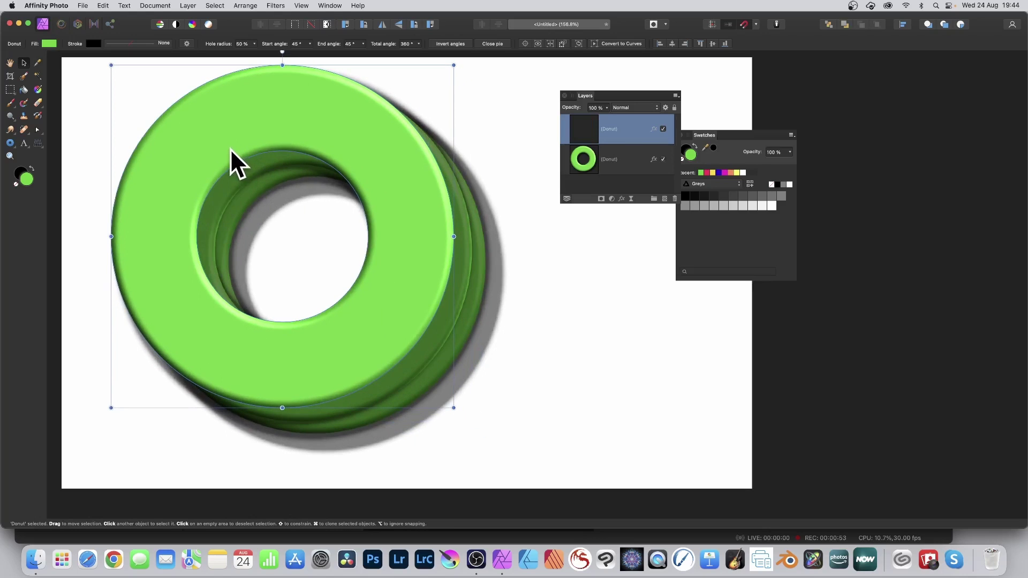
{"action": "key", "text": "super+j"}
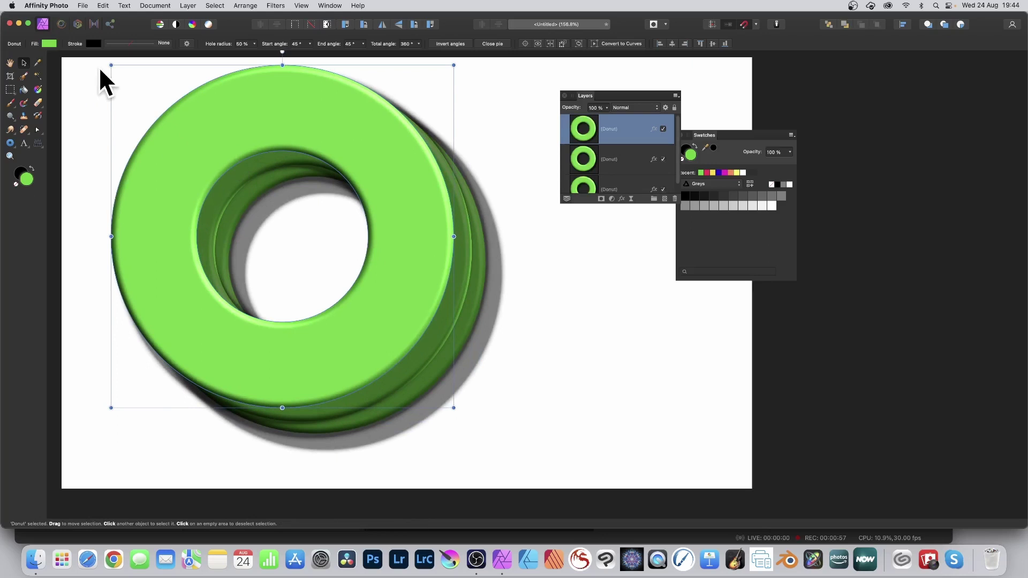
- Align all three donuts centre and middle so they stack exactly, then select the top one
{"action": "left_click_drag", "start_coordinate": [94, 58], "coordinate": [563, 437]}
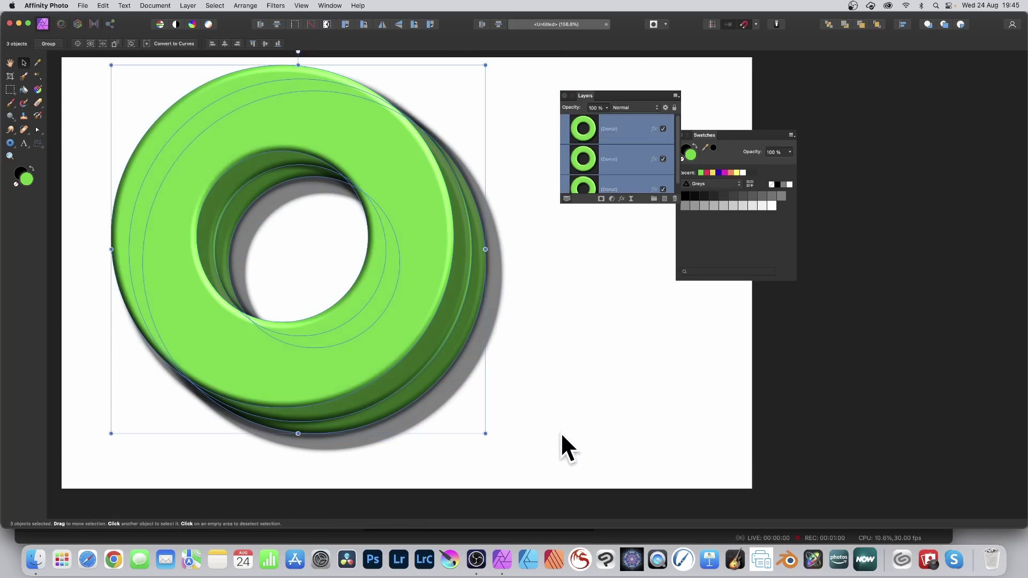
{"action": "left_click", "coordinate": [224, 44]}
{"action": "left_click", "coordinate": [265, 44]}
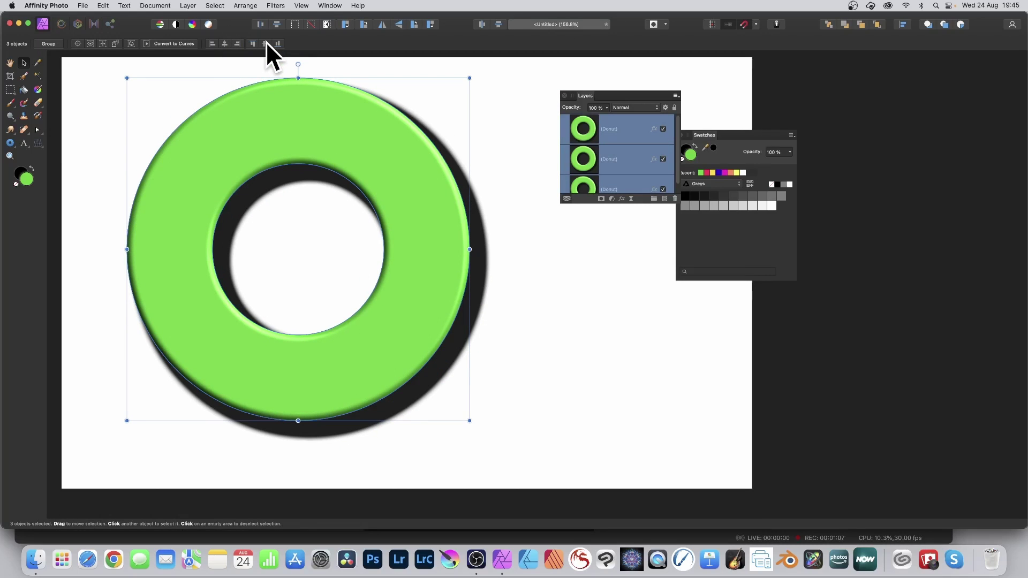
{"action": "left_click", "coordinate": [602, 129]}
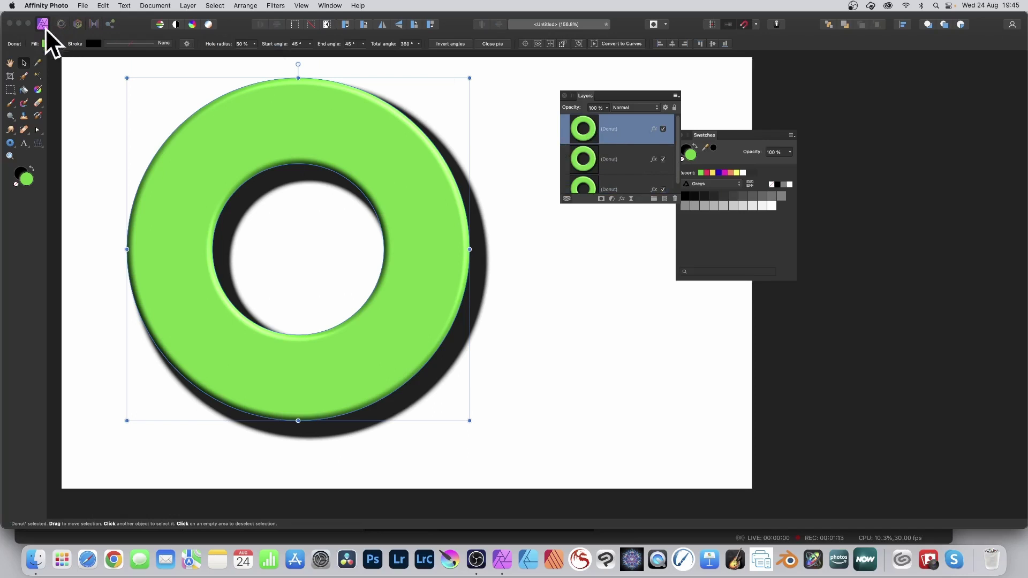
- Fill the top donut yellow (R to FB) and the second donut crimson B20032
{"action": "left_click", "coordinate": [49, 44]}
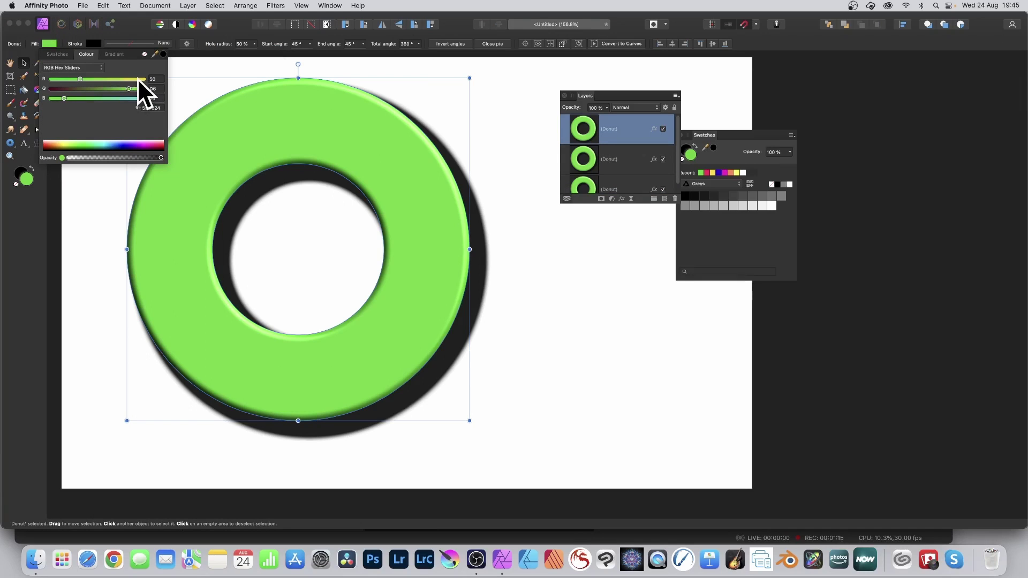
{"action": "left_click_drag", "start_coordinate": [137, 78], "coordinate": [143, 79]}
{"action": "left_click", "coordinate": [581, 154]}
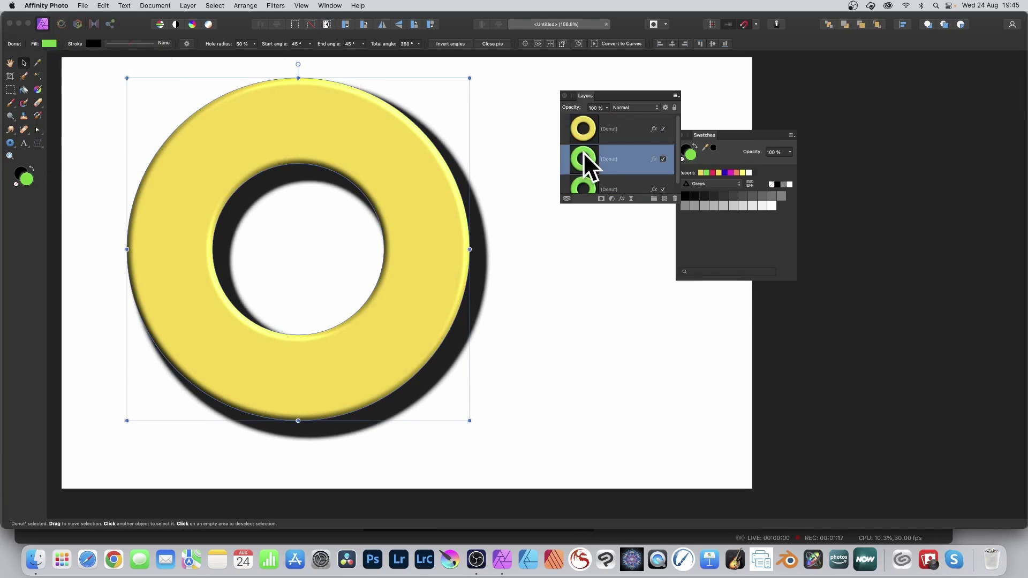
{"action": "left_click", "coordinate": [49, 43]}
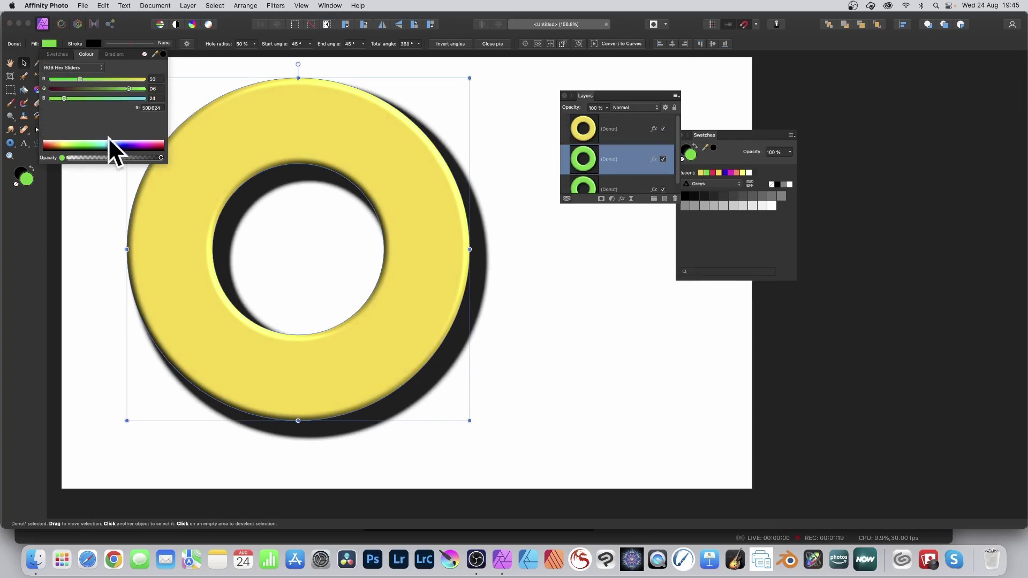
{"action": "left_click", "coordinate": [158, 145]}
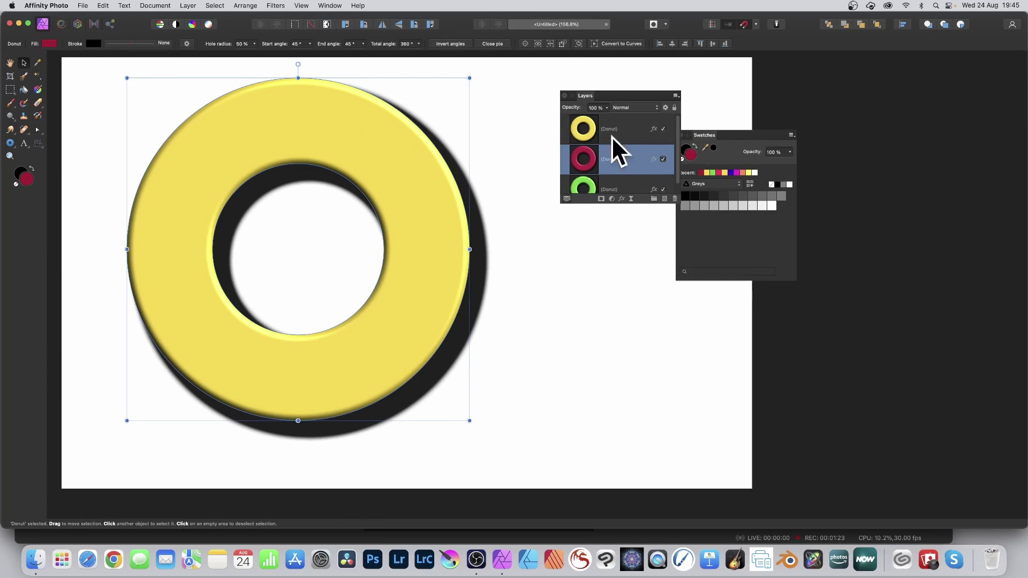
{"action": "left_click", "coordinate": [583, 130]}
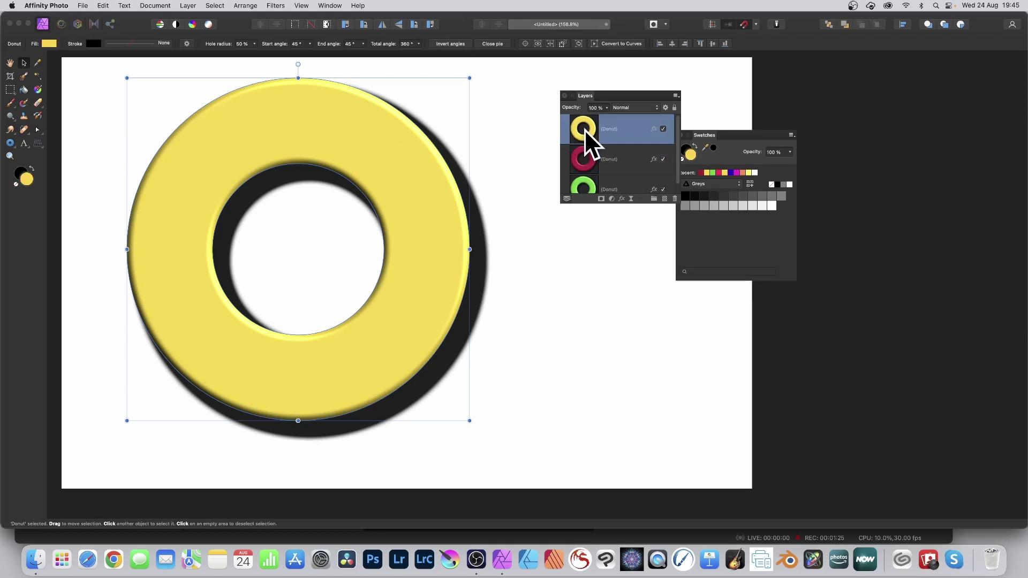
{"action": "left_click", "coordinate": [10, 143]}
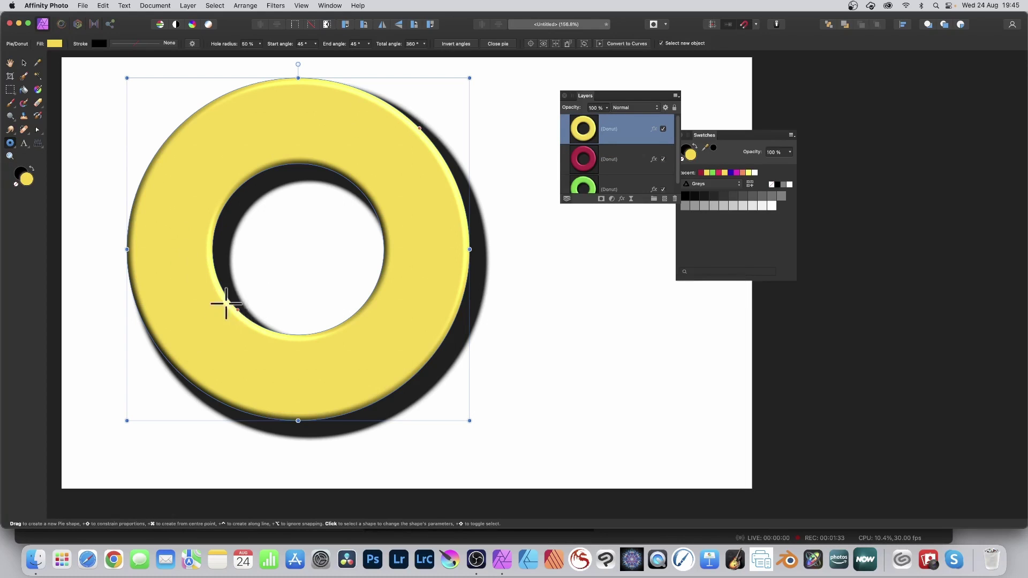
- Widen the yellow donut's hole to 86% and the crimson donut's hole to 67%
{"action": "left_click_drag", "start_coordinate": [236, 309], "coordinate": [194, 353]}
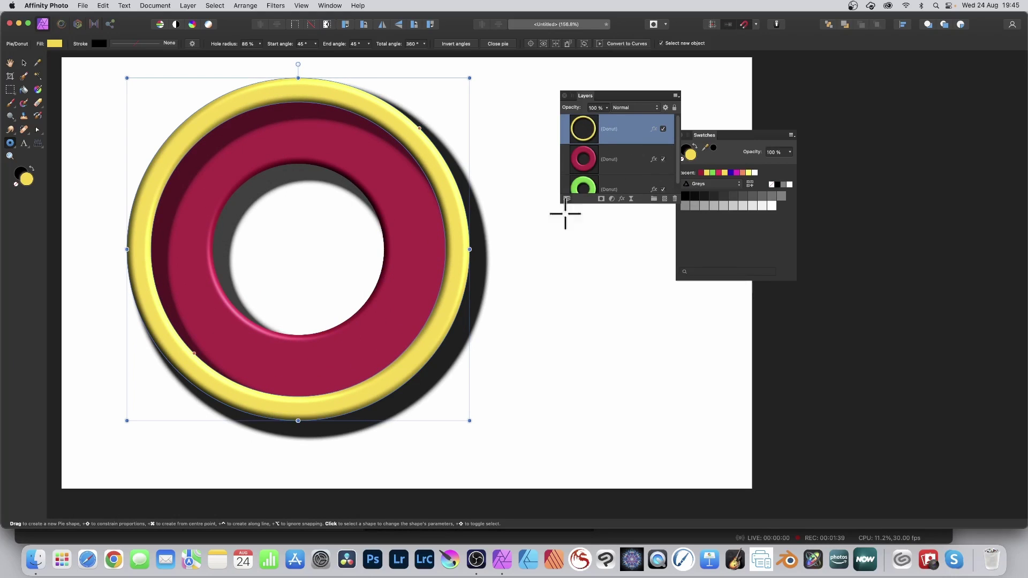
{"action": "left_click", "coordinate": [607, 161]}
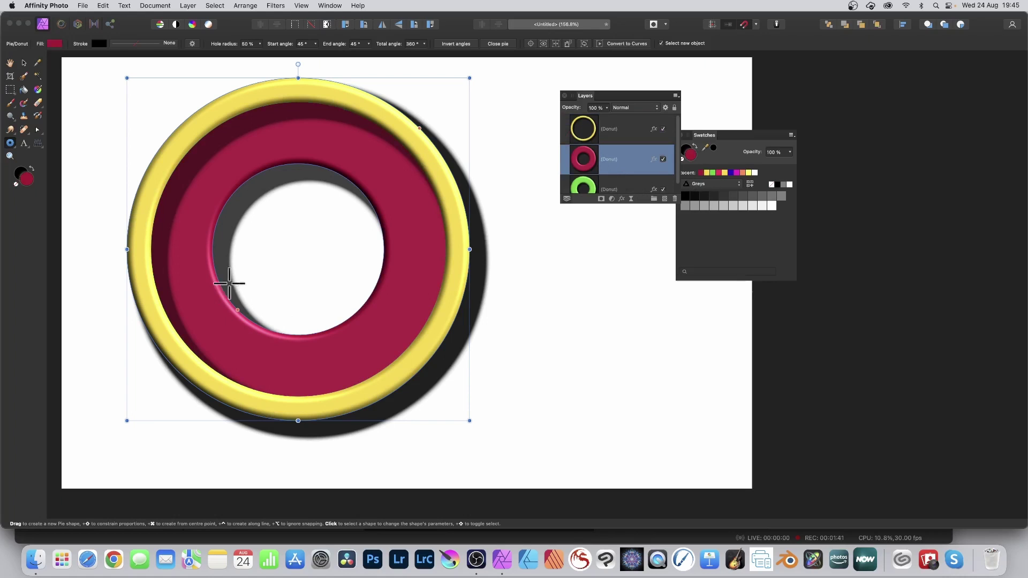
{"action": "left_click_drag", "start_coordinate": [236, 310], "coordinate": [218, 330]}
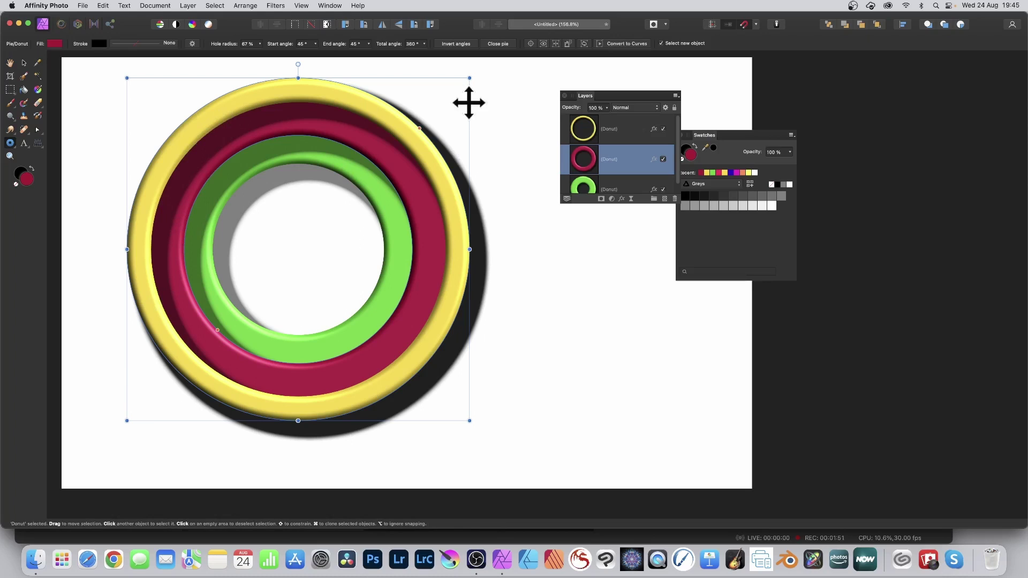
- Shorten the yellow ring into a narrow arc and the red ring into a lower arc
{"action": "left_click", "coordinate": [577, 131]}
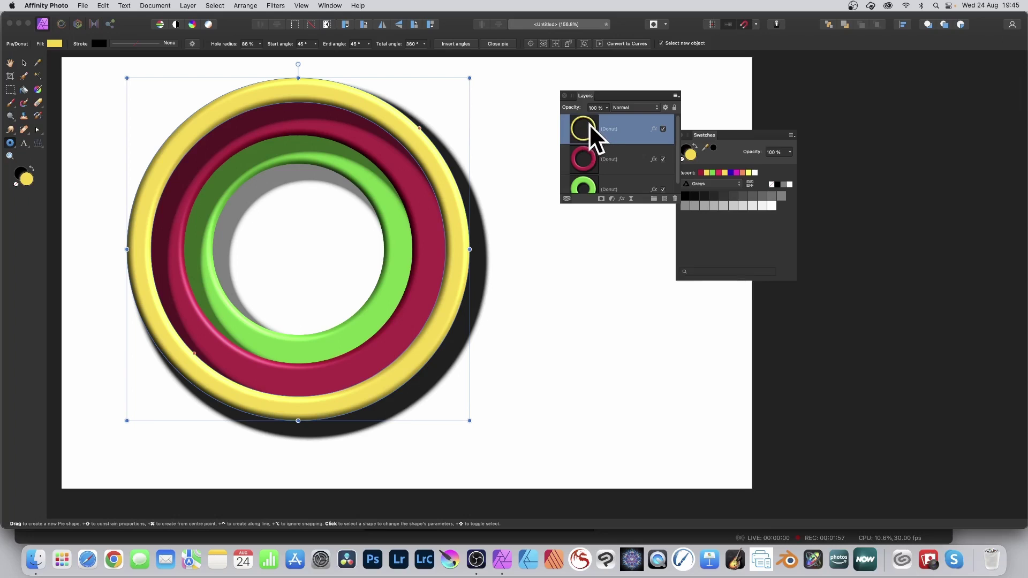
{"action": "left_click_drag", "start_coordinate": [421, 129], "coordinate": [349, 314]}
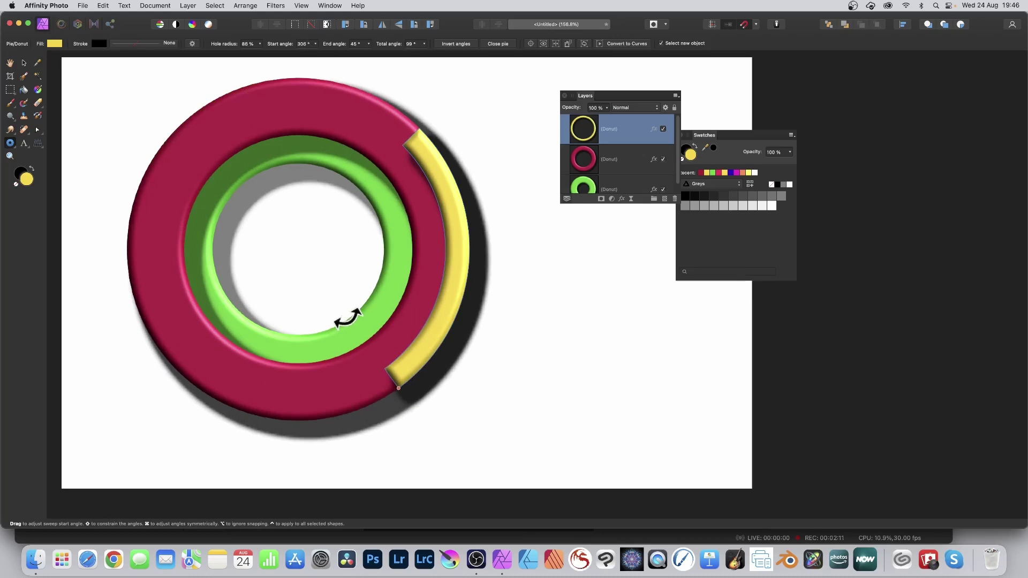
{"action": "left_click", "coordinate": [598, 159]}
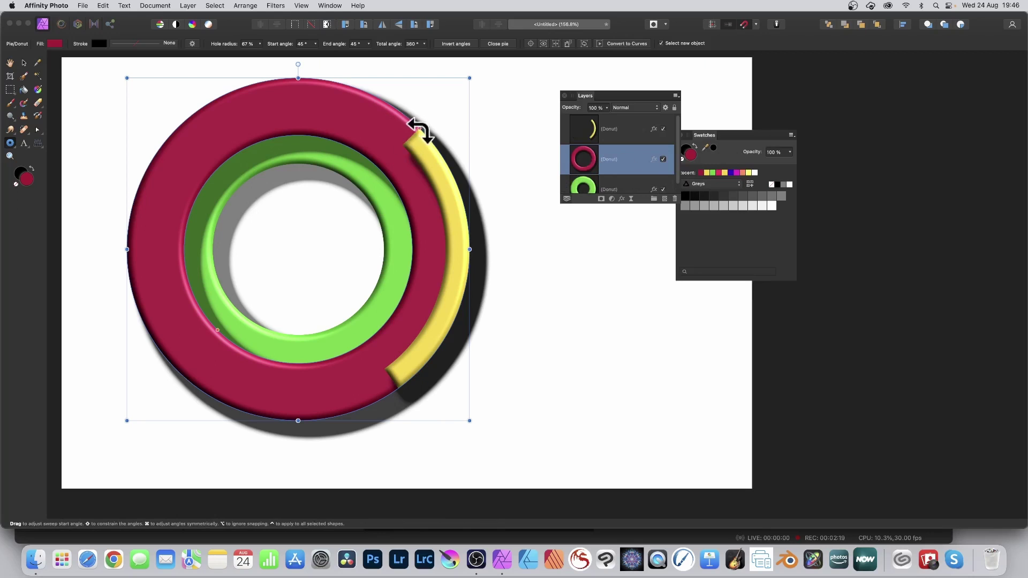
{"action": "left_click_drag", "start_coordinate": [420, 130], "coordinate": [252, 281]}
- Open a gap in the green ring so its arc spans 313°
{"action": "left_click", "coordinate": [589, 185]}
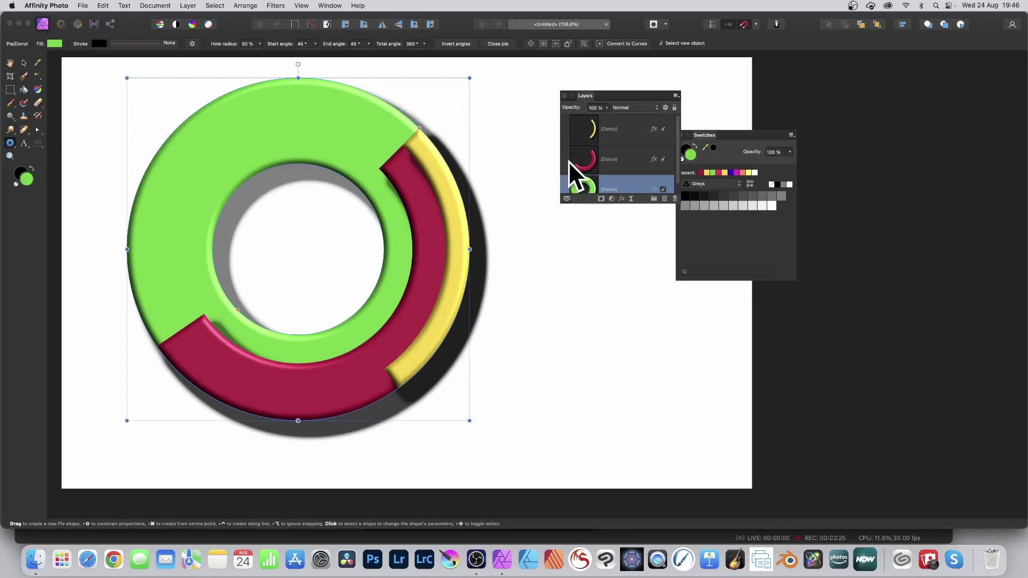
{"action": "left_click_drag", "start_coordinate": [420, 129], "coordinate": [200, 278]}
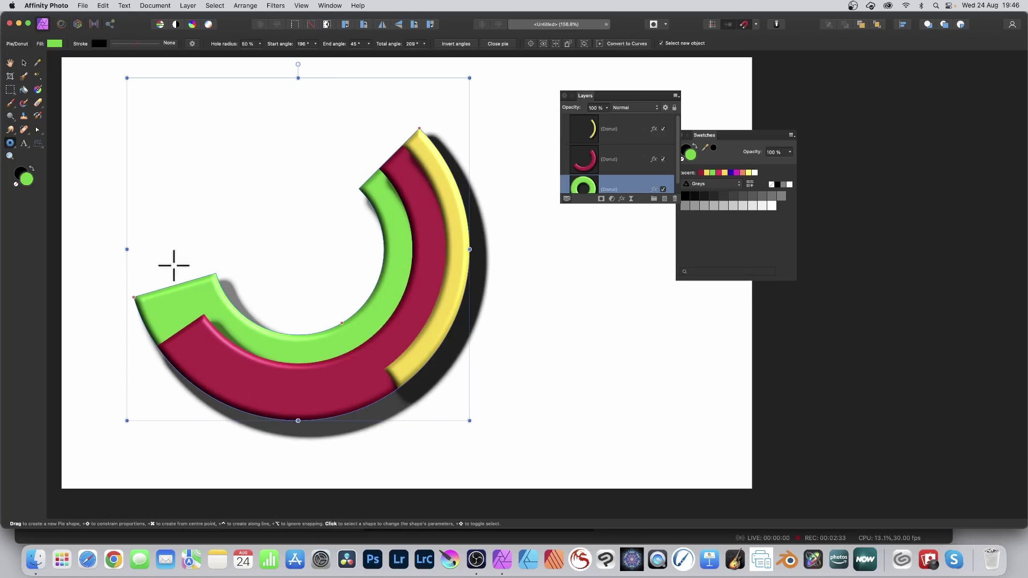
{"action": "left_click_drag", "start_coordinate": [134, 295], "coordinate": [292, 83]}
{"action": "left_click", "coordinate": [25, 62]}
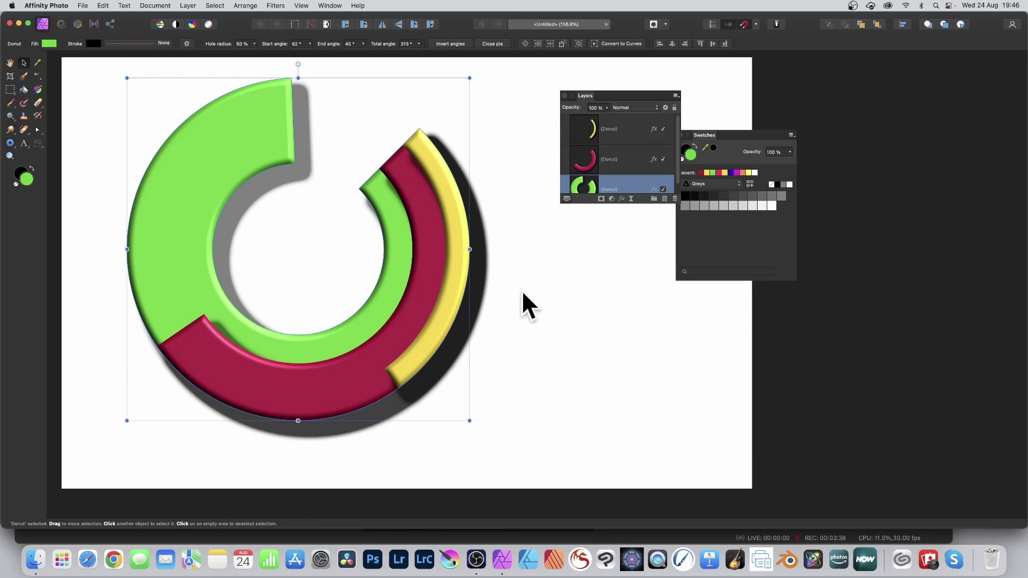
- Nudge the yellow arc to the right, then undo the move
{"action": "left_click", "coordinate": [528, 225]}
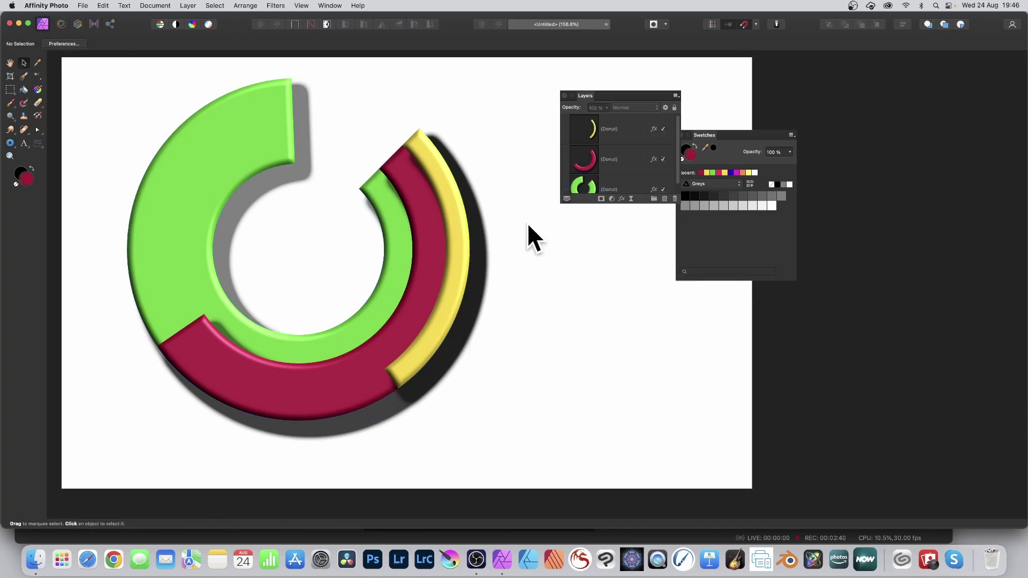
{"action": "left_click", "coordinate": [456, 222]}
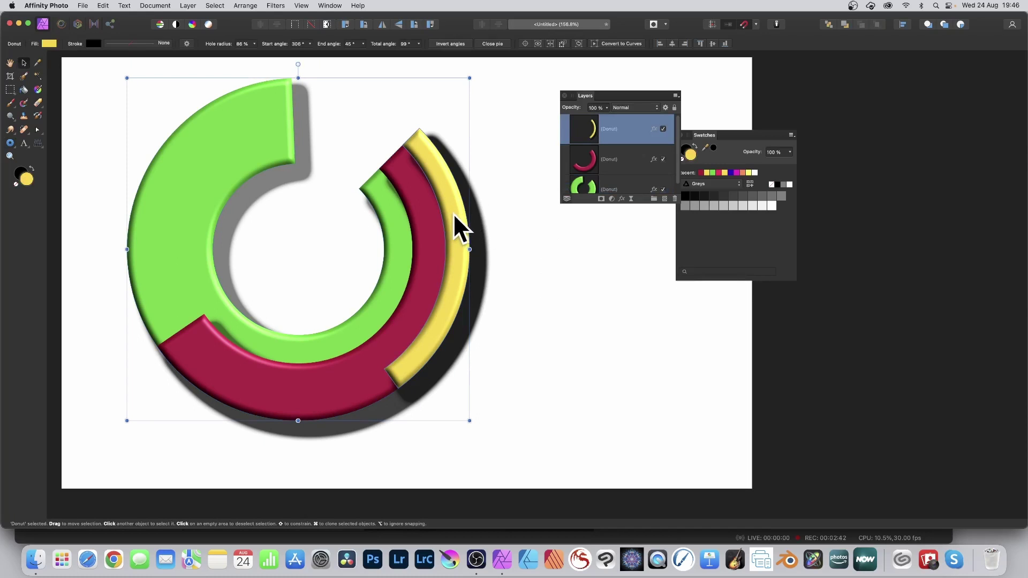
{"action": "left_click_drag", "start_coordinate": [453, 215], "coordinate": [497, 219]}
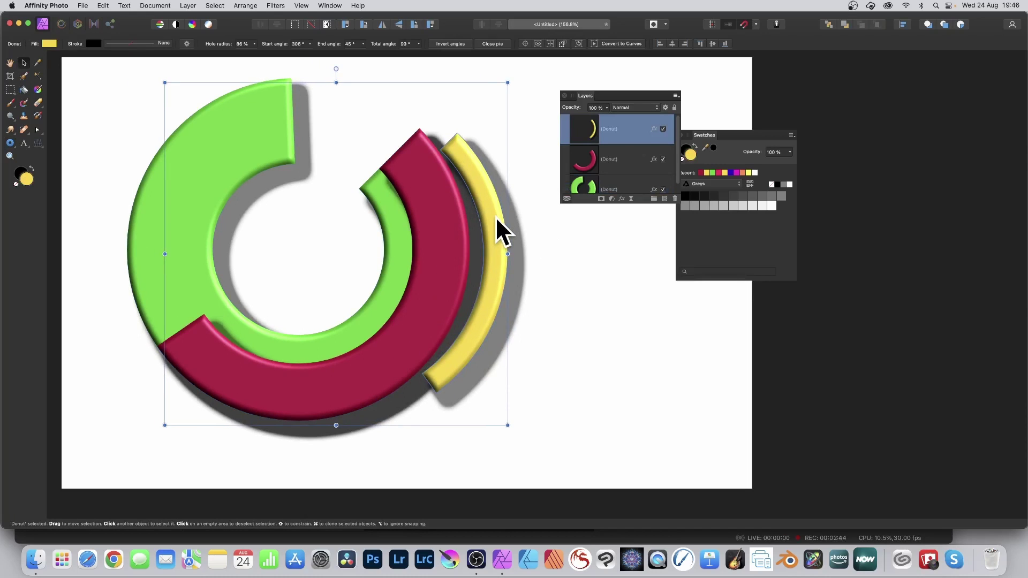
{"action": "key", "text": "super+z"}
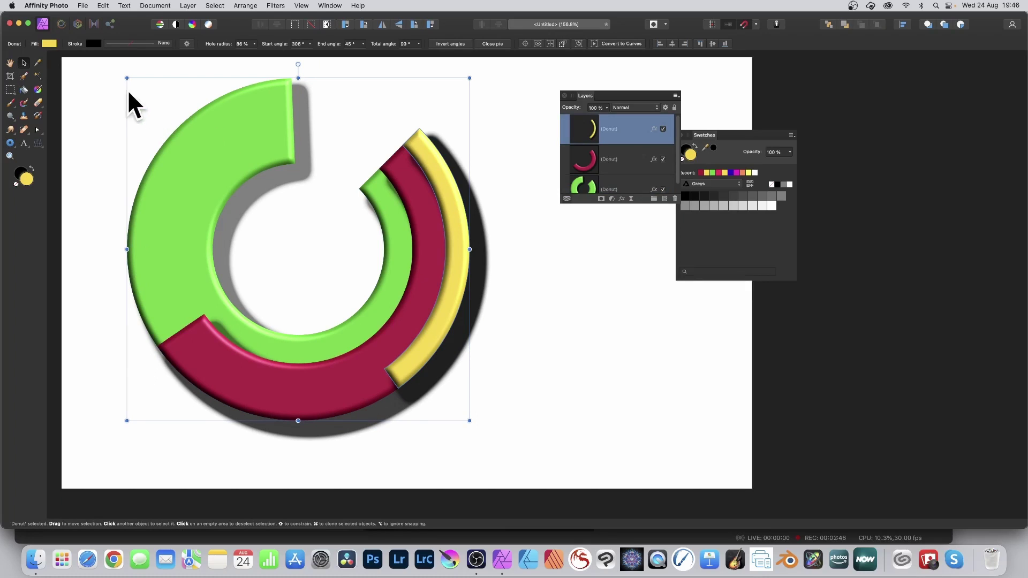
- Select all three arcs and merge them into a new pixel layer with Merge Visible
{"action": "left_click_drag", "start_coordinate": [105, 61], "coordinate": [550, 463]}
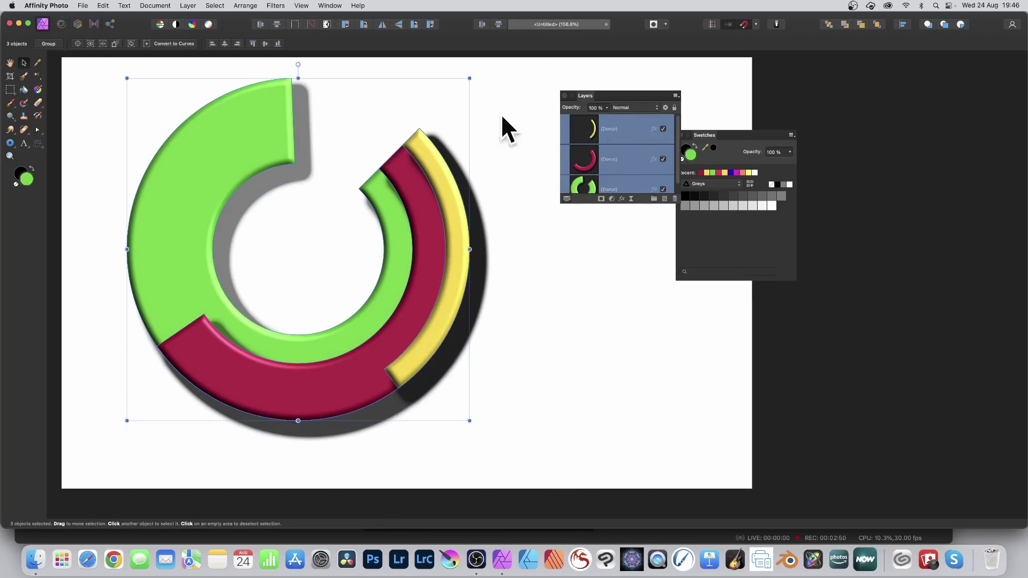
{"action": "left_click", "coordinate": [189, 5]}
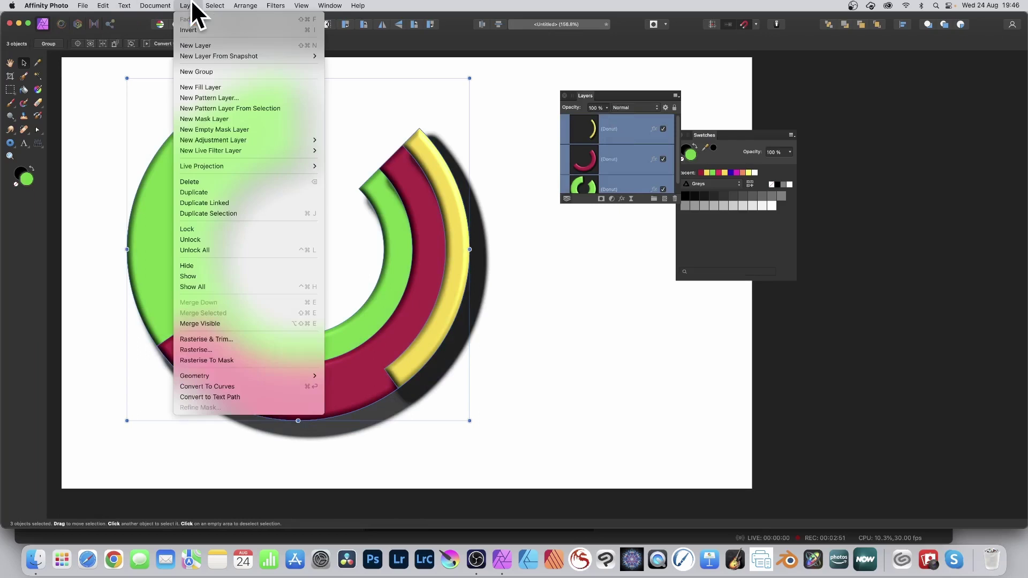
{"action": "left_click", "coordinate": [229, 325]}
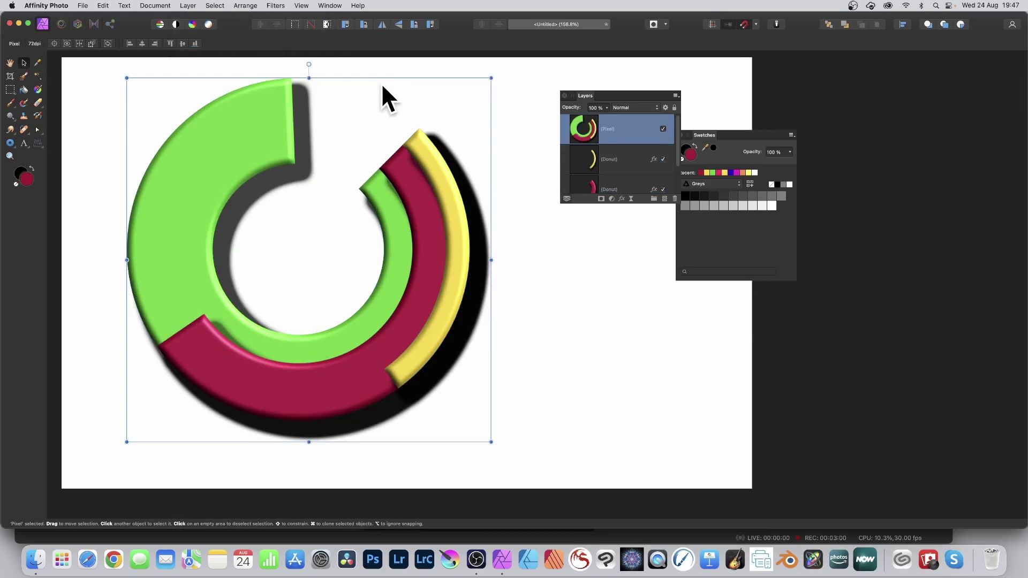
- Apply a Gaussian blur of about 13.9 px to the merged ring layer
{"action": "left_click", "coordinate": [275, 5]}
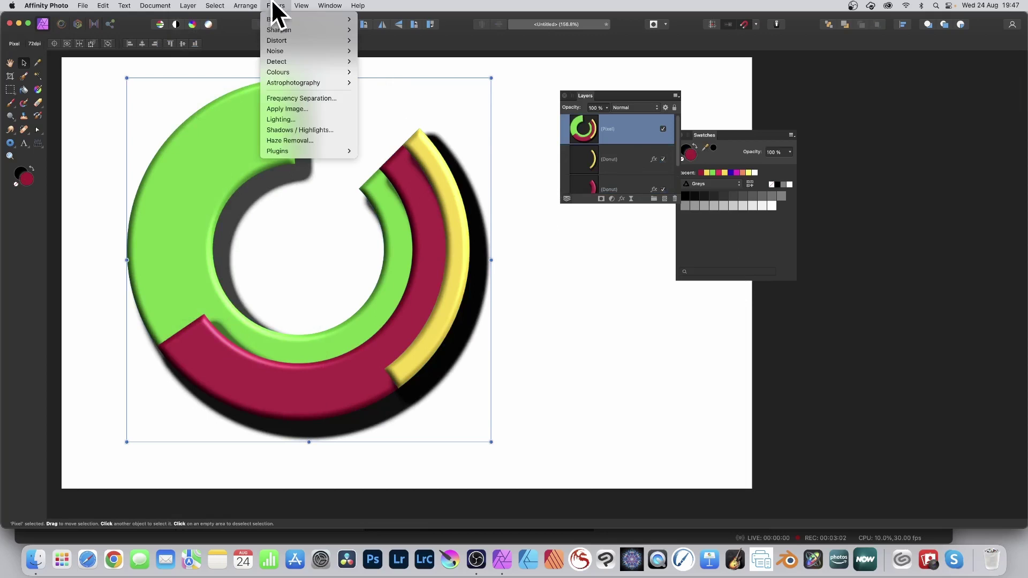
{"action": "mouse_move", "coordinate": [273, 20]}
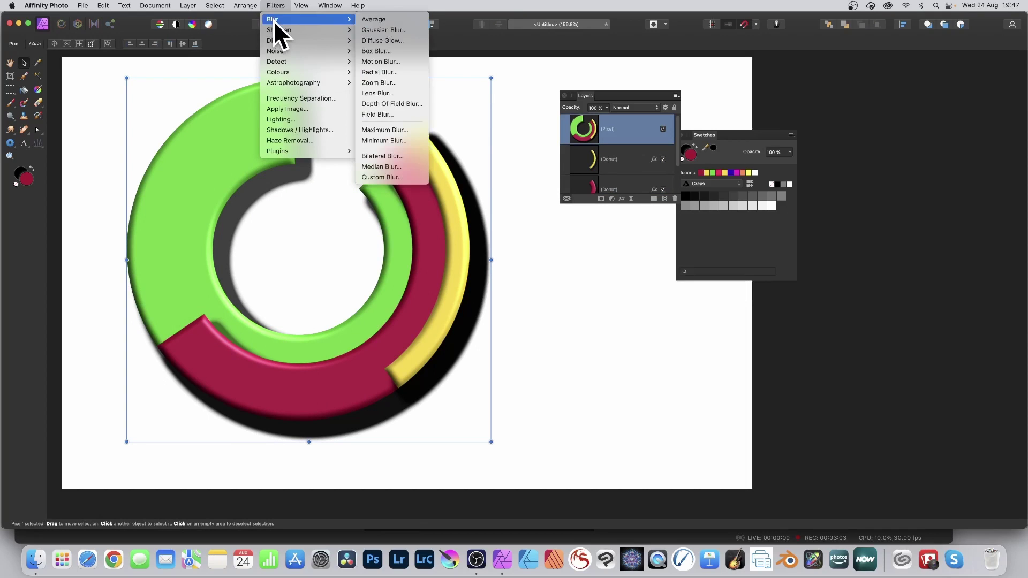
{"action": "left_click", "coordinate": [378, 30]}
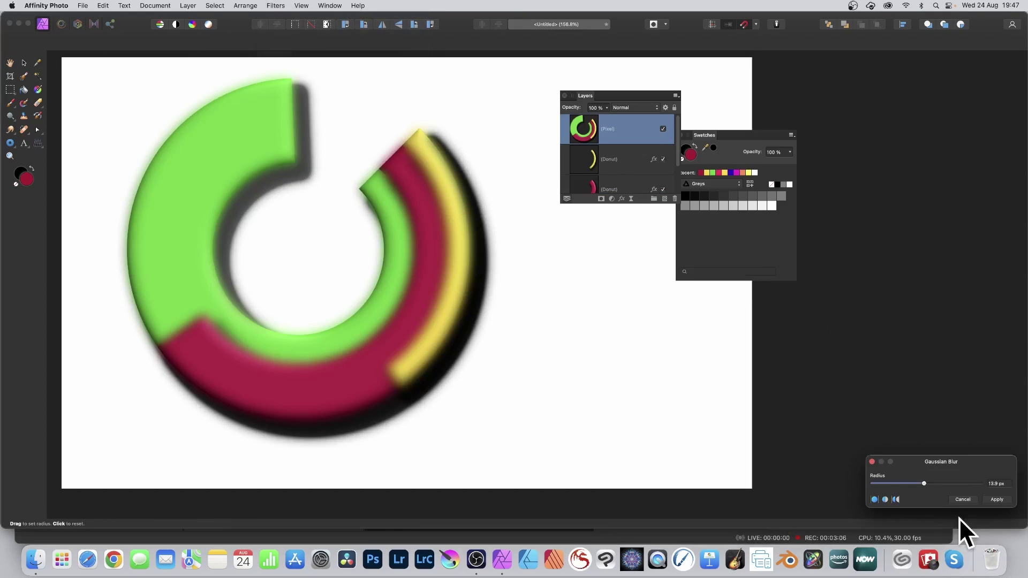
{"action": "left_click", "coordinate": [995, 499]}
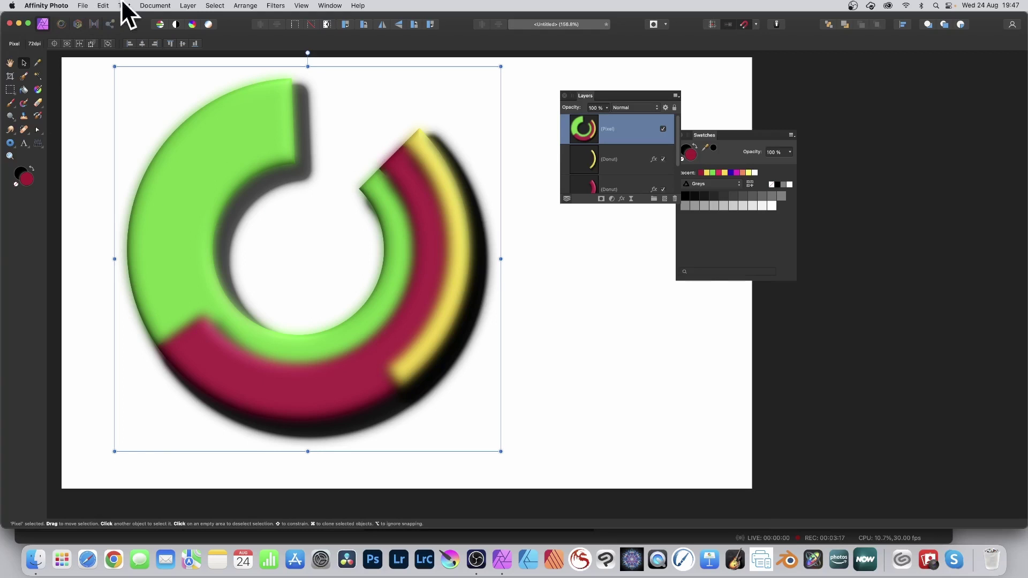
- Create a pattern layer from the selection and shrink its tile for a denser repeat
{"action": "left_click", "coordinate": [188, 6]}
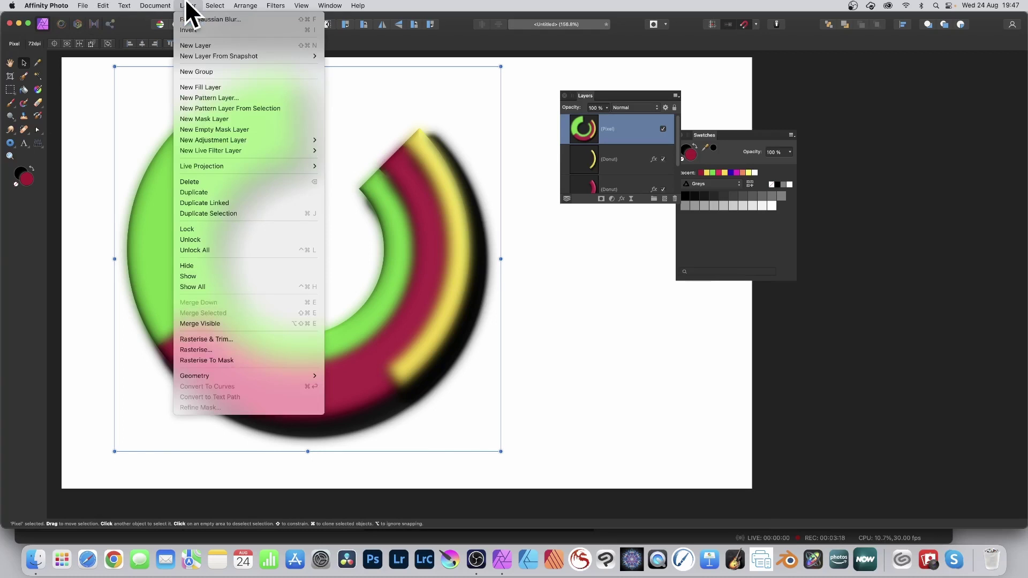
{"action": "left_click", "coordinate": [208, 109]}
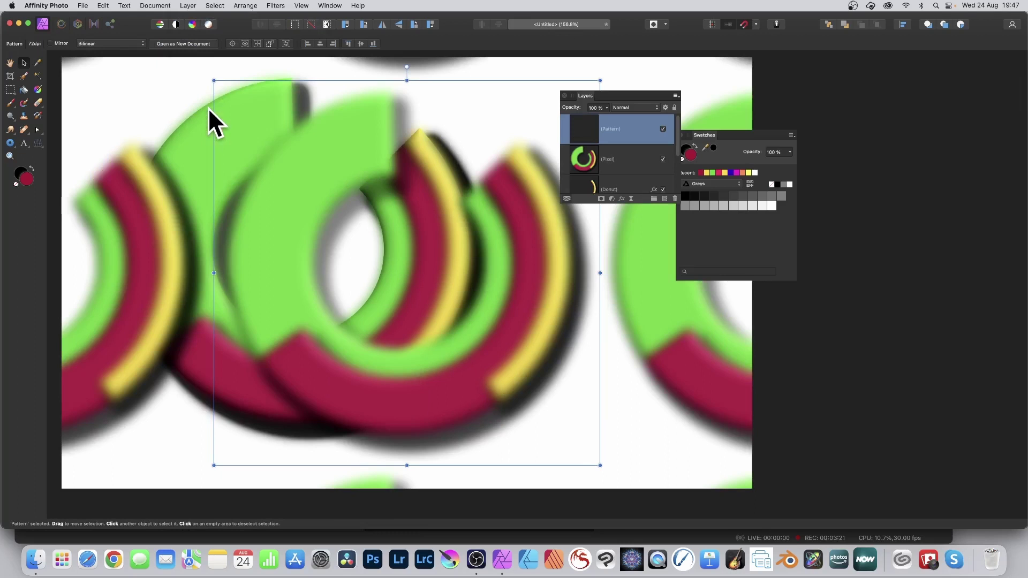
{"action": "left_click_drag", "start_coordinate": [213, 81], "coordinate": [394, 259]}
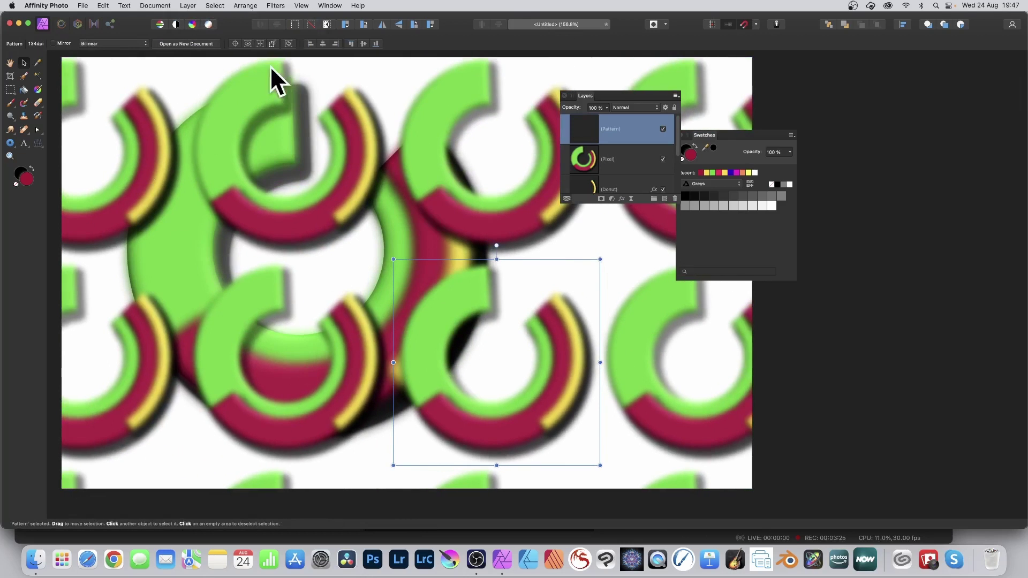